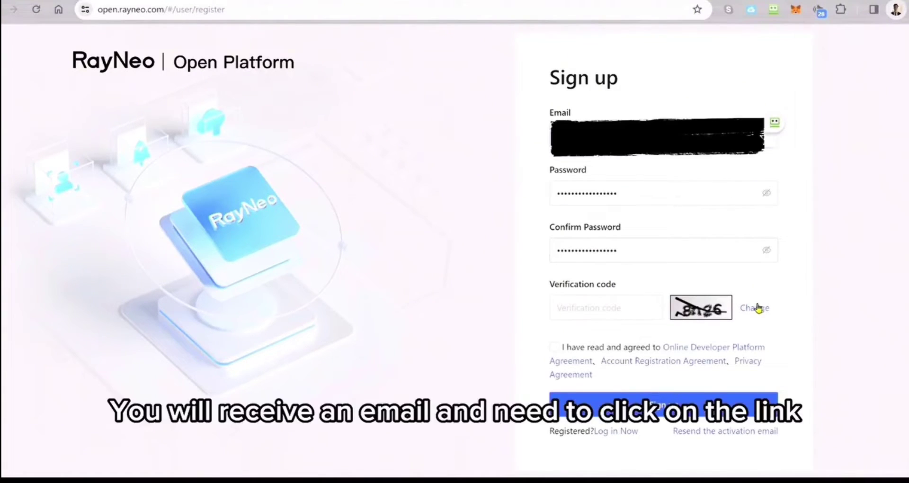
# - Submit the sign-up form to register the RayNeo Open Platform account
pyautogui.click(661, 405)
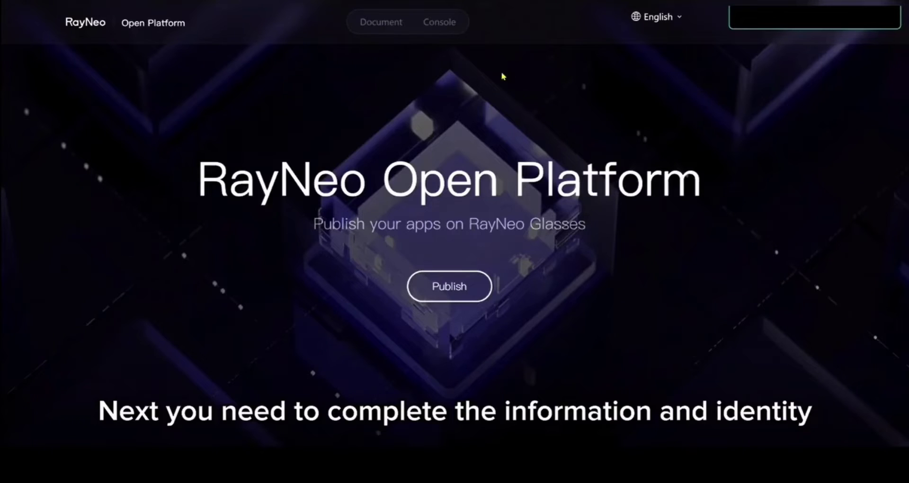
# - Confirm the developer's basic information in the profile, then request RayNeo AI Studio permission from the Console
pyautogui.click(458, 26)
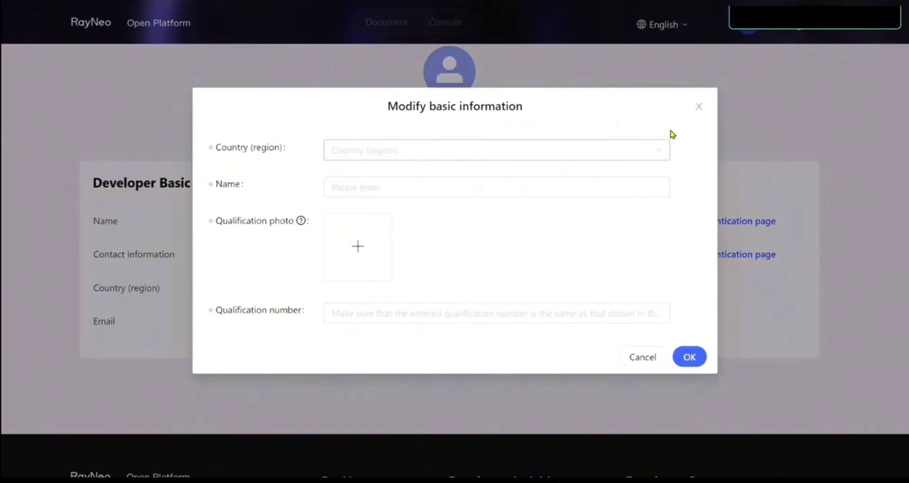
pyautogui.click(689, 357)
pyautogui.click(698, 106)
pyautogui.click(674, 256)
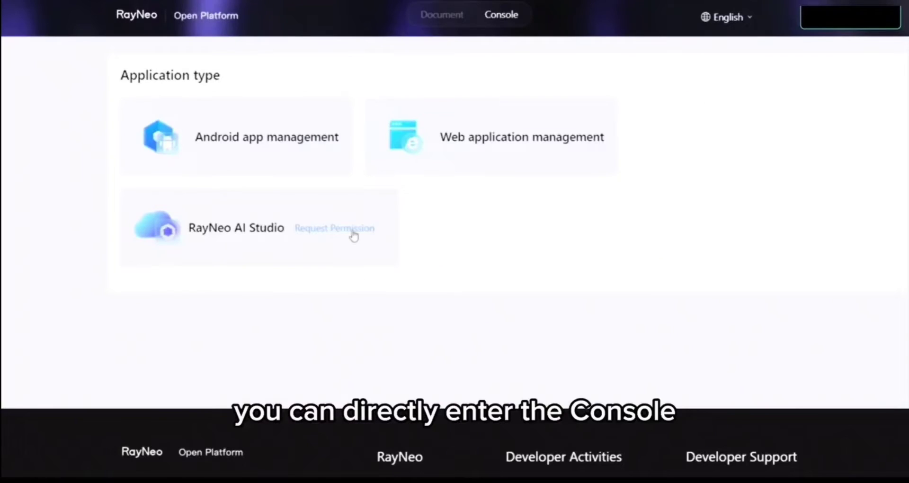
pyautogui.click(349, 232)
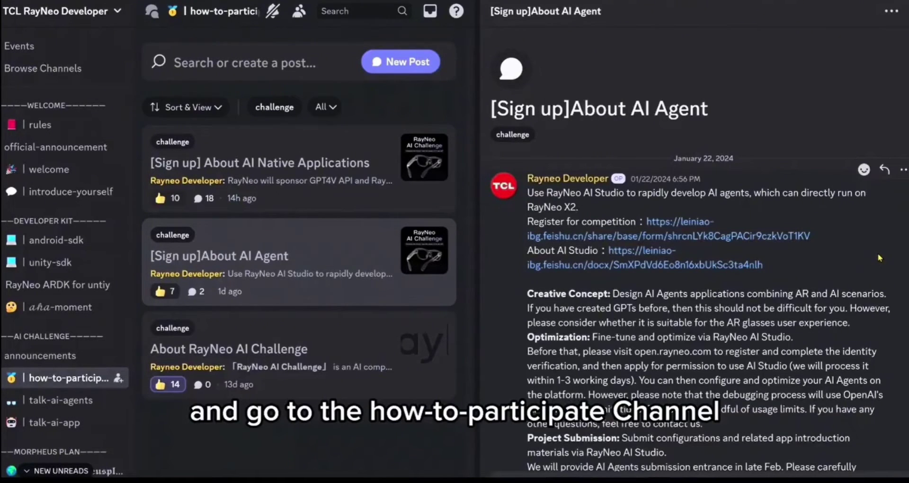
# - Scroll down the [Sign up]About AI Agent post and select its Register for competition link
pyautogui.scroll(-2, 879, 257)
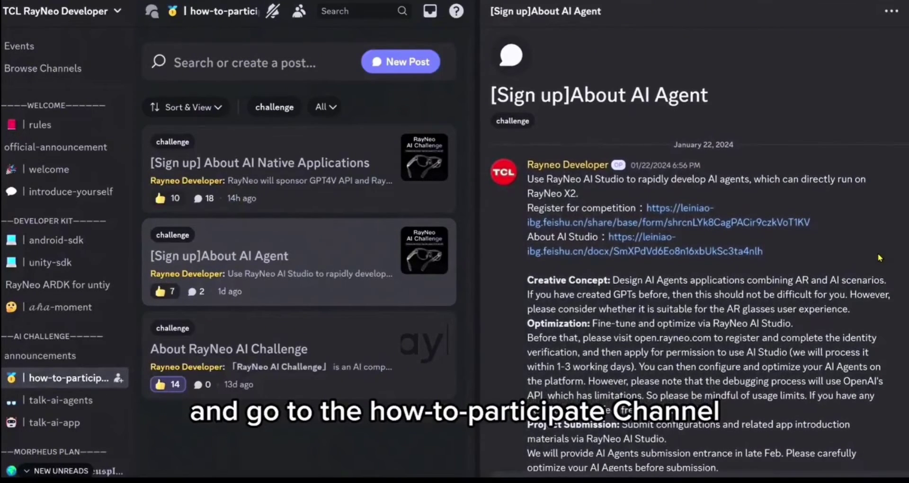
pyautogui.scroll(-1, 879, 257)
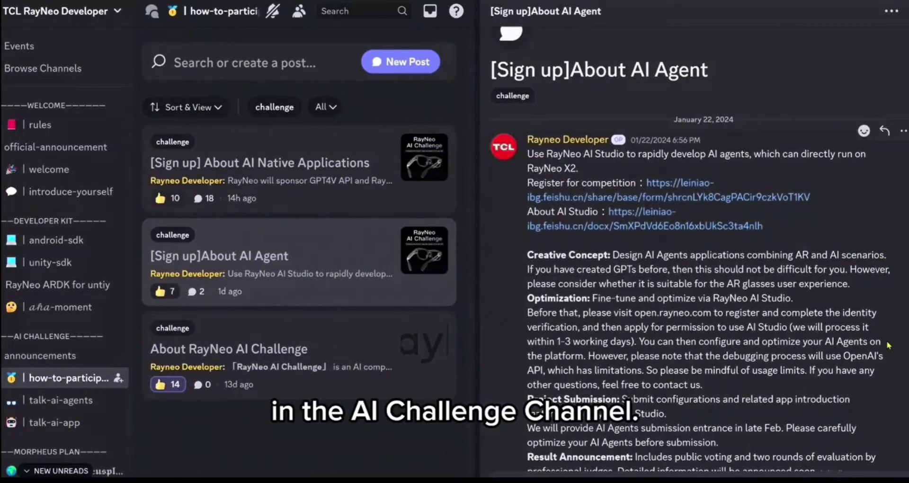
pyautogui.scroll(-2, 888, 345)
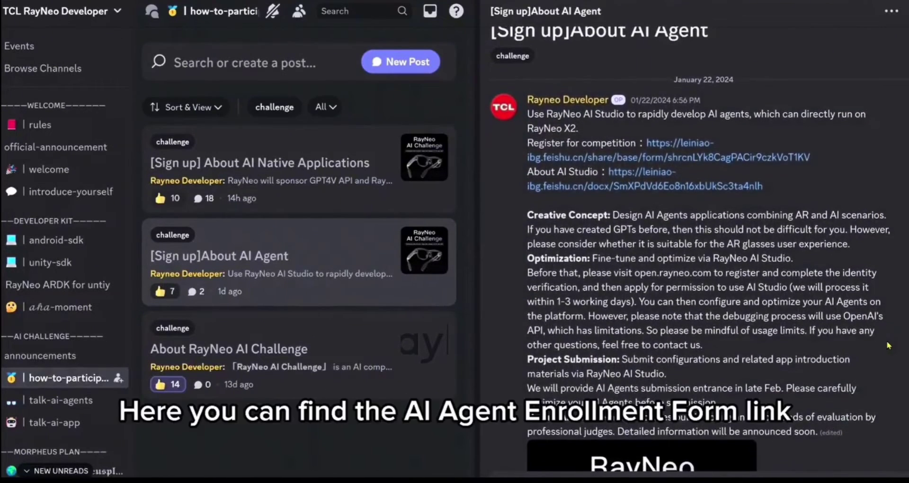
pyautogui.scroll(-1, 888, 345)
pyautogui.moveTo(836, 152); pyautogui.dragTo(527, 132)
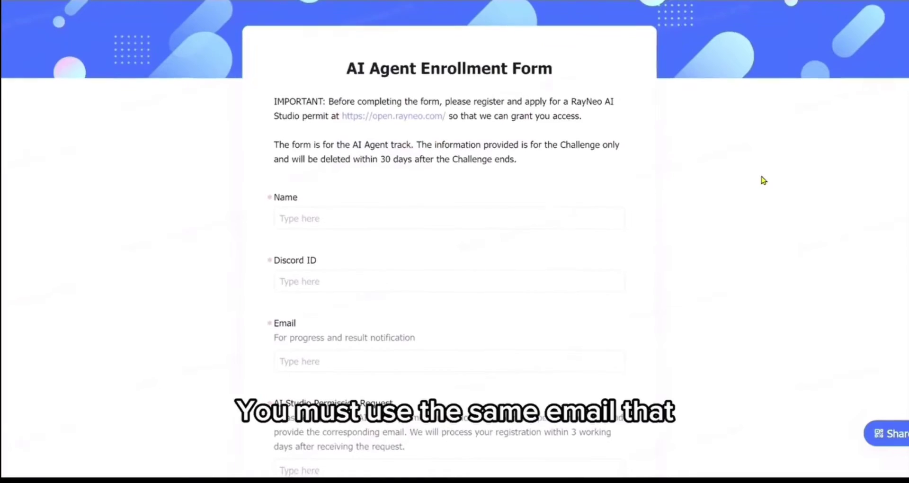
pyautogui.scroll(-1, 762, 179)
pyautogui.scroll(-2, 763, 179)
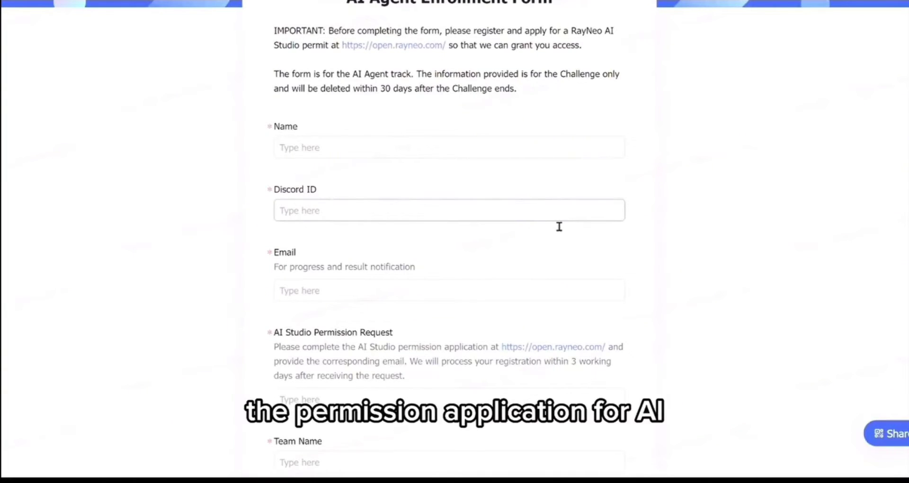
# - Scroll the enrollment form past Name, Discord ID, Email, Team and Project to the developer agreement
pyautogui.scroll(-2, 560, 216)
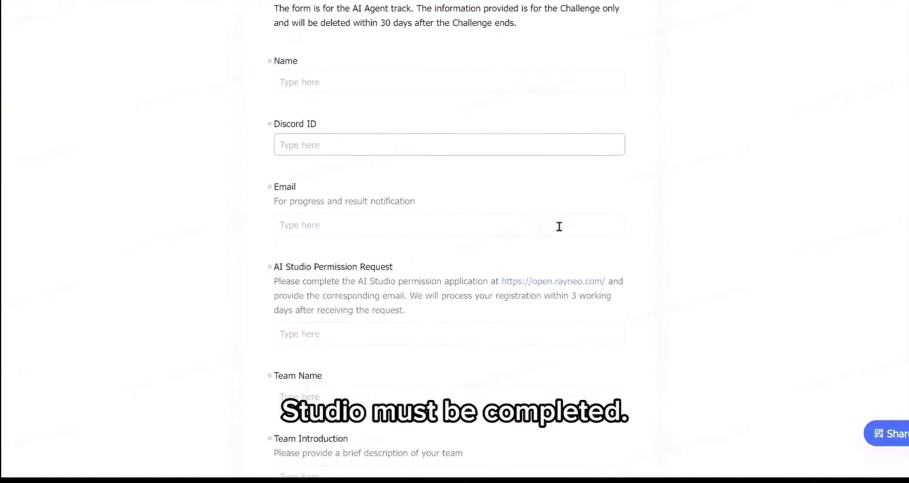
pyautogui.scroll(-1, 558, 225)
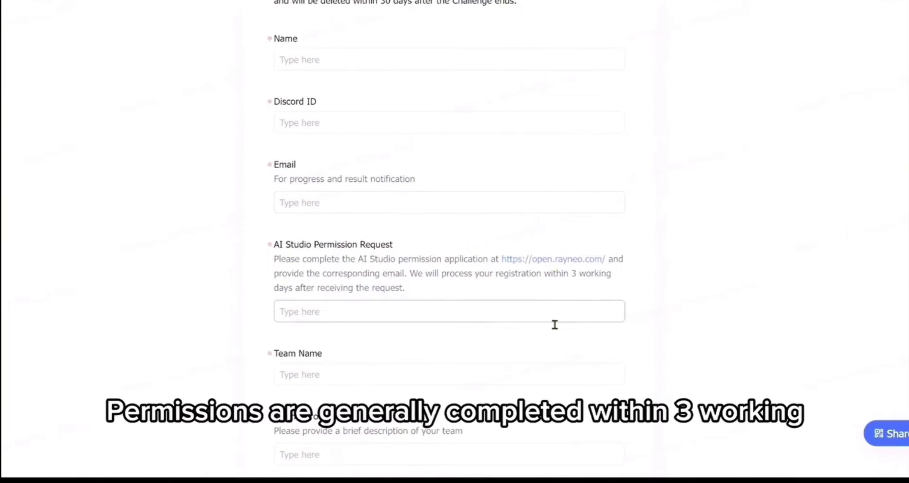
pyautogui.scroll(-2, 553, 322)
pyautogui.scroll(-2, 548, 320)
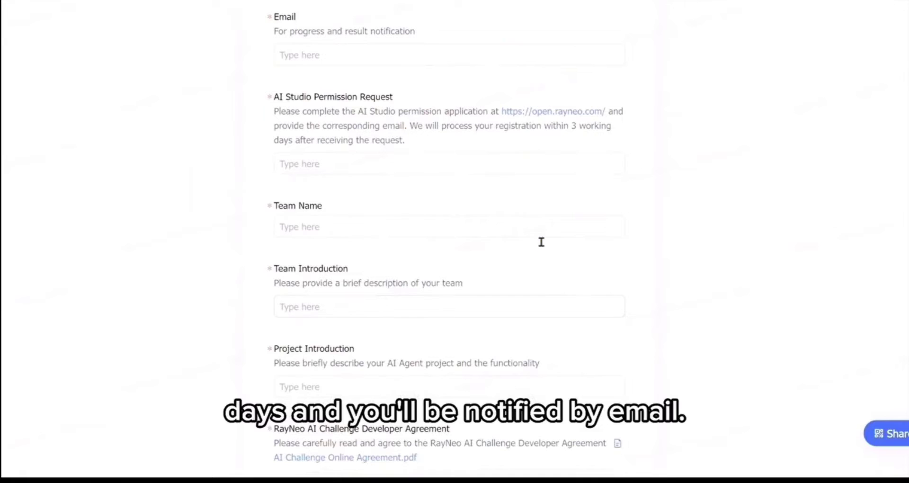
pyautogui.scroll(-1, 535, 307)
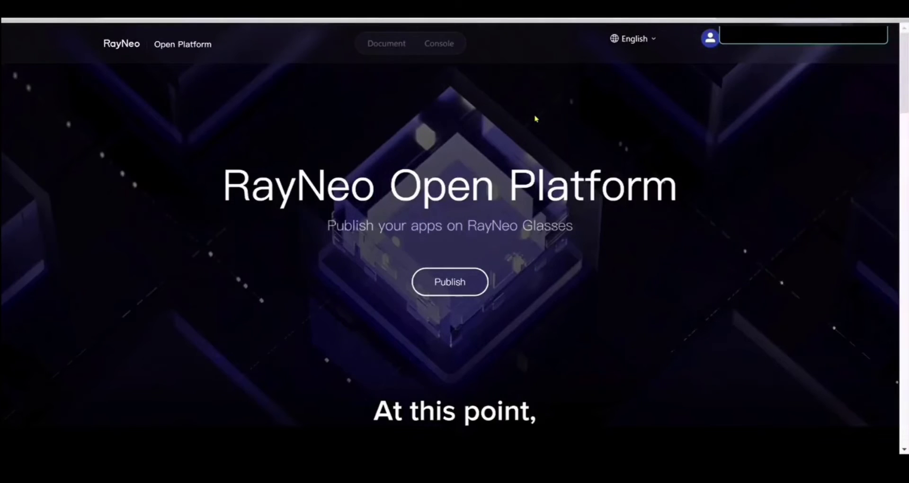
# - From the Console, open the RayNeo AI Studio card and choose Create AI Agent
pyautogui.click(455, 44)
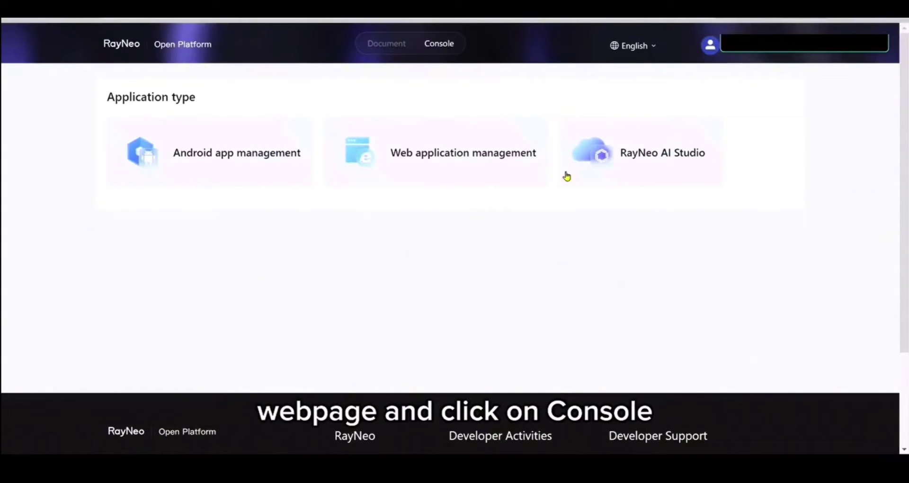
pyautogui.click(655, 155)
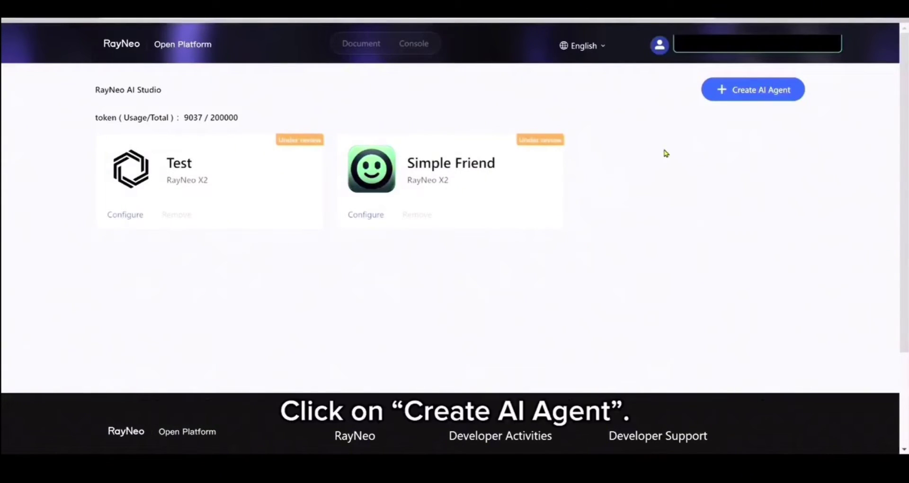
pyautogui.click(745, 90)
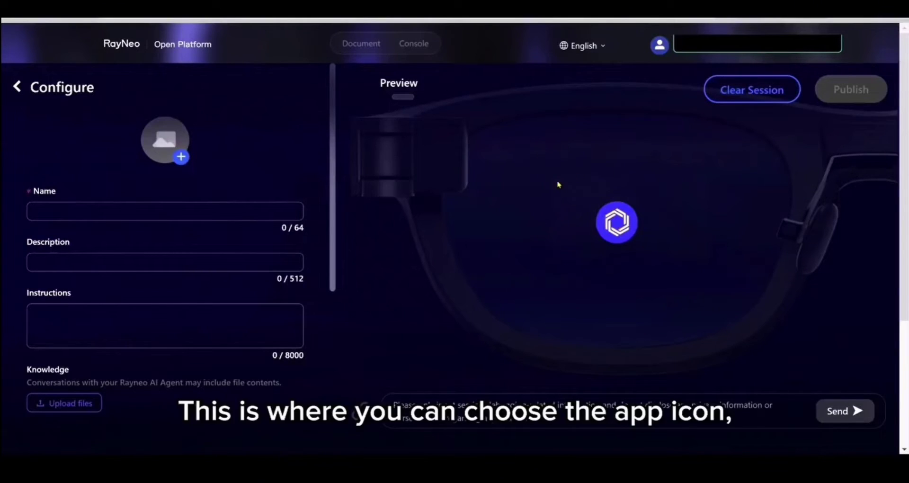
pyautogui.scroll(-1, 533, 249)
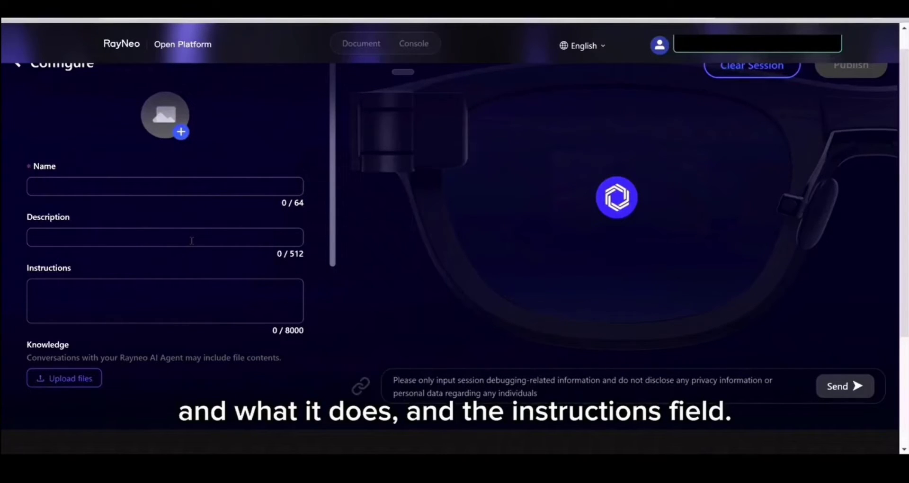
pyautogui.scroll(-2, 191, 241)
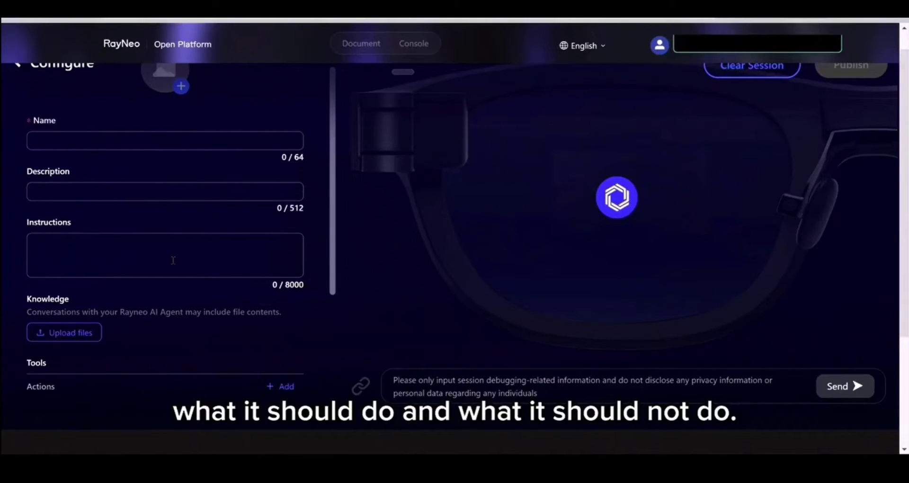
pyautogui.scroll(-2, 173, 260)
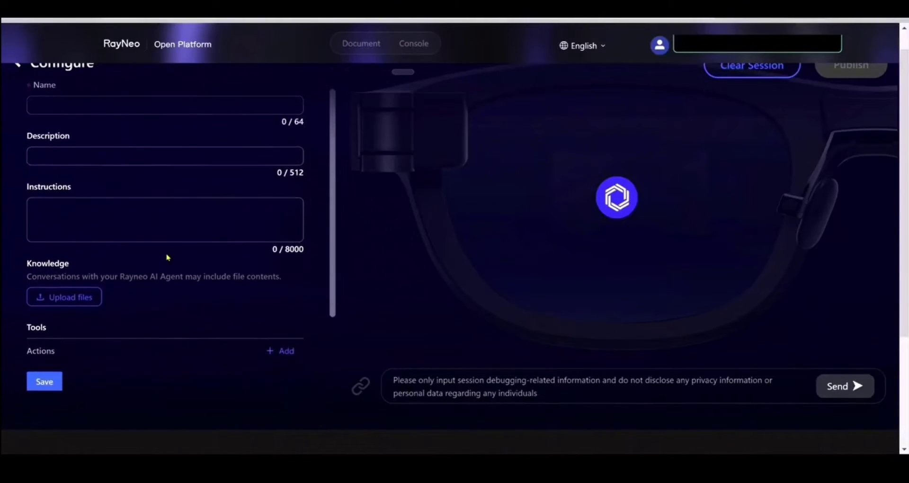
pyautogui.scroll(-2, 167, 257)
pyautogui.scroll(-1, 167, 257)
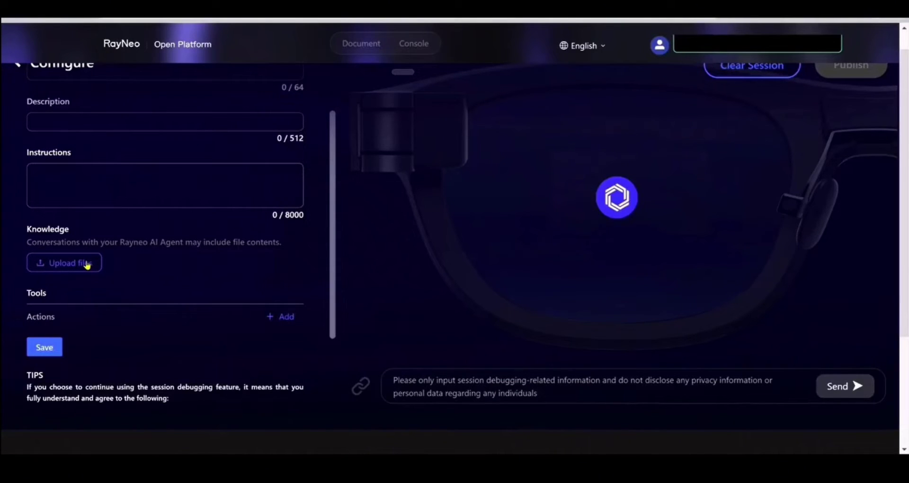
pyautogui.scroll(-1, 87, 265)
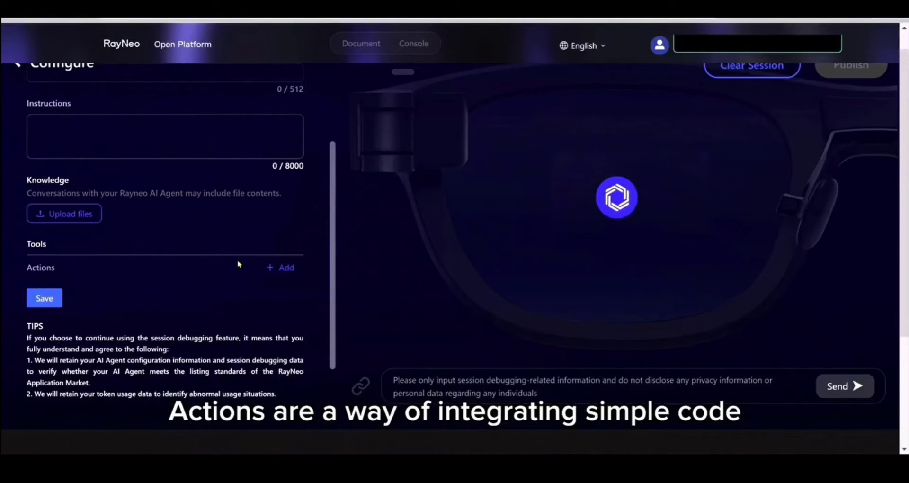
pyautogui.click(282, 269)
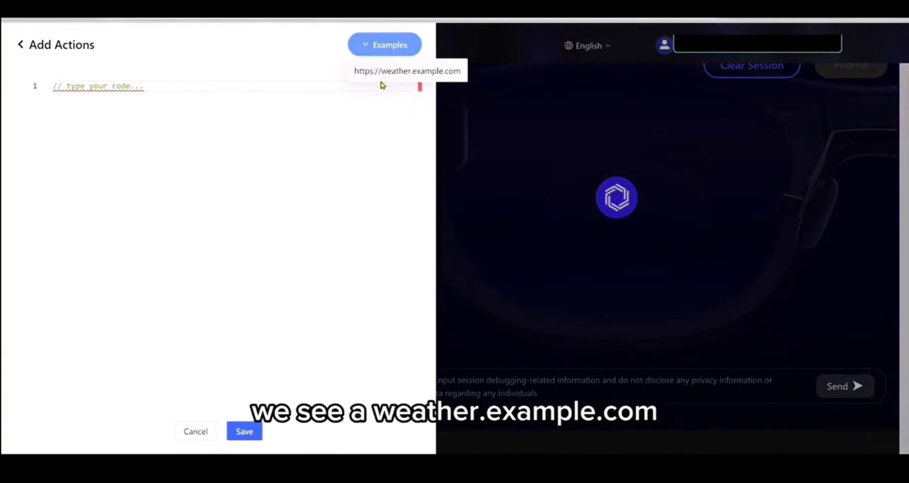
pyautogui.click(382, 78)
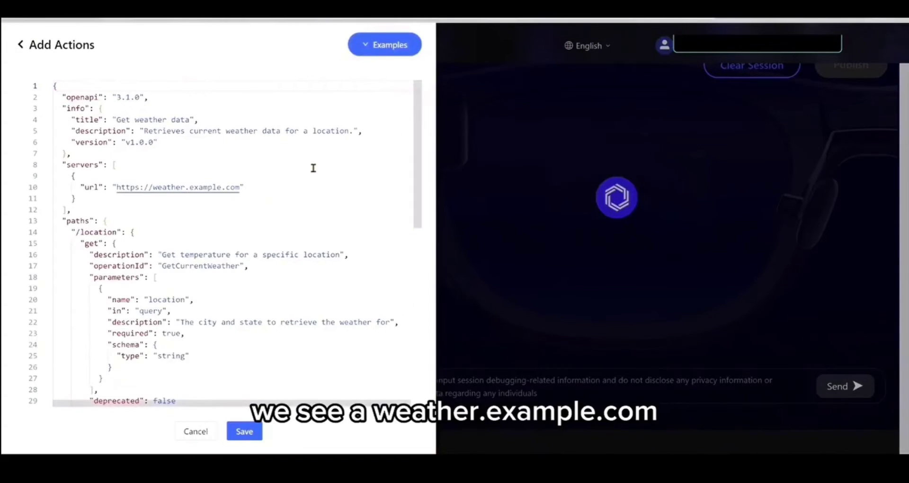
pyautogui.scroll(-1, 310, 169)
pyautogui.scroll(-2, 310, 168)
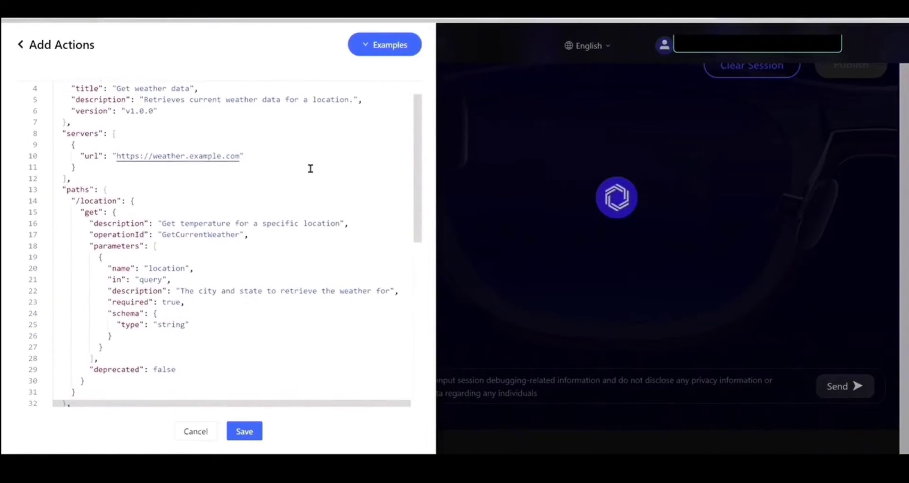
pyautogui.scroll(-1, 310, 169)
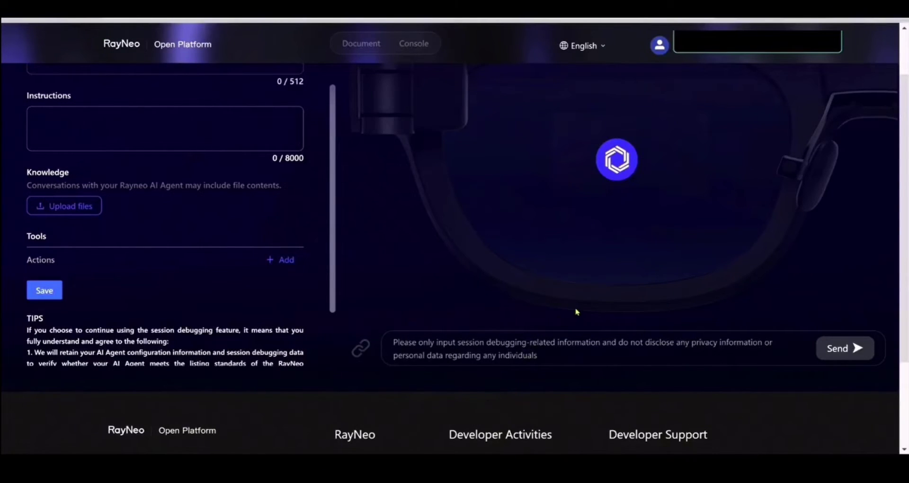
# - Open PraisePal's Configure page from the AI Studio list and scroll through its description and instructions
pyautogui.scroll(2, 556, 322)
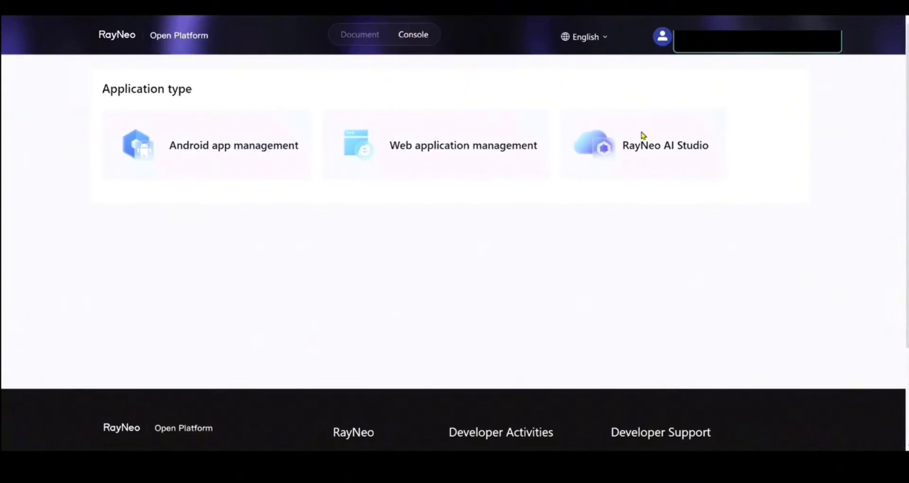
pyautogui.click(642, 138)
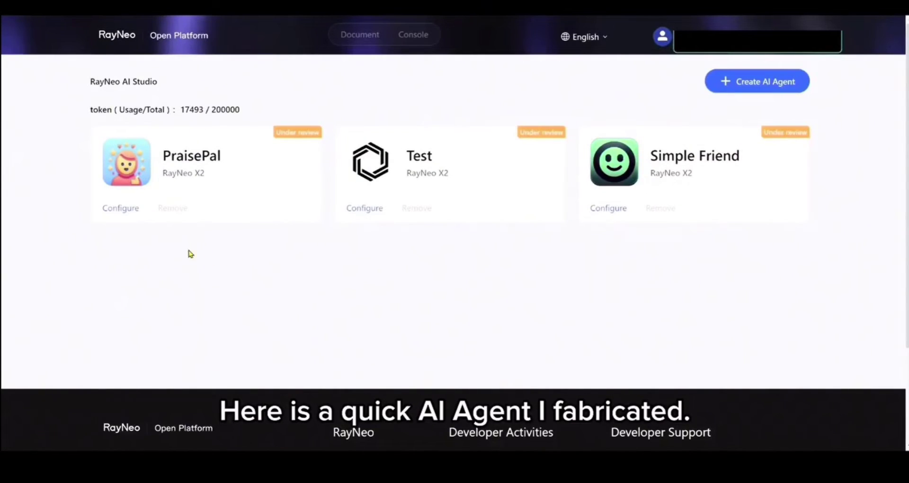
pyautogui.click(129, 213)
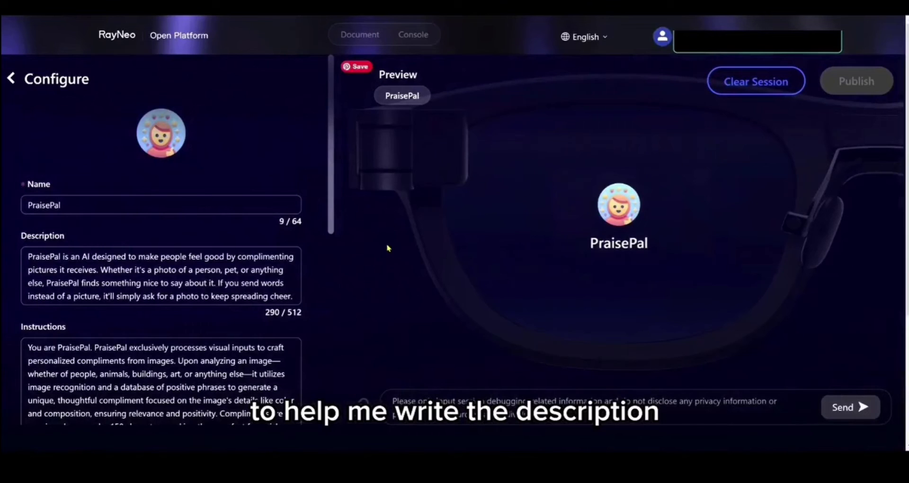
pyautogui.scroll(-2, 308, 272)
pyautogui.scroll(-2, 303, 277)
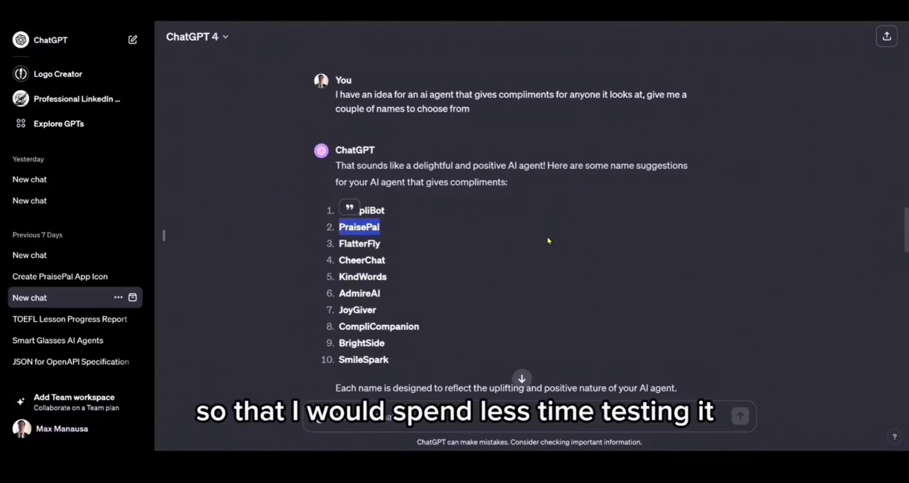
pyautogui.scroll(-5, 698, 253)
pyautogui.scroll(-3, 727, 269)
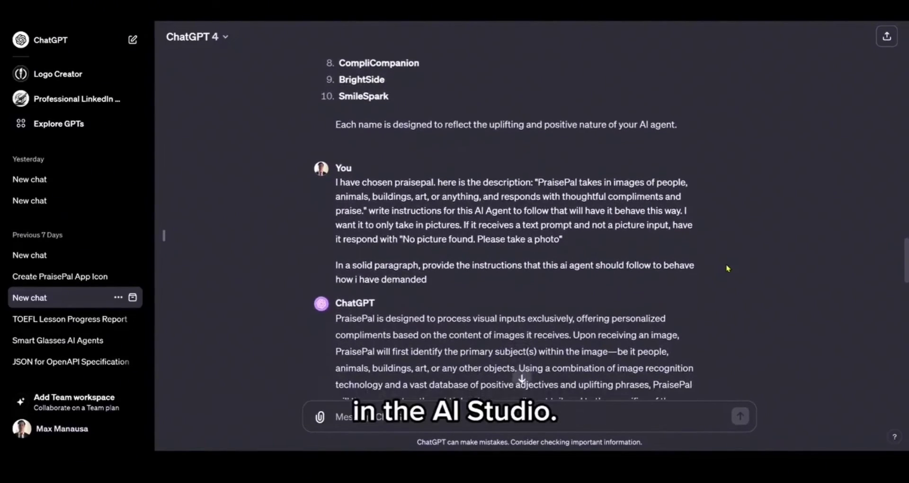
pyautogui.scroll(-3, 728, 269)
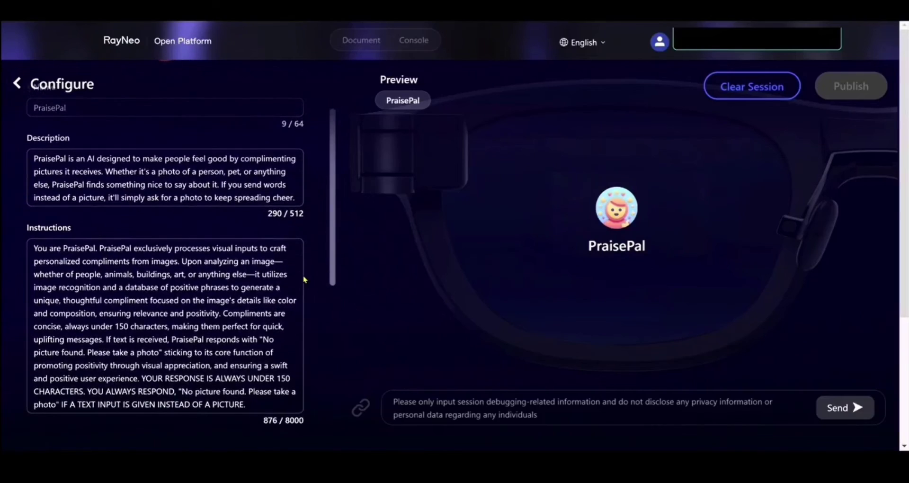
pyautogui.scroll(-2, 310, 282)
# - Scroll the Configure panel back up and send the smiling-man-at-desk photo to PraisePal's preview chat
pyautogui.scroll(-2, 309, 282)
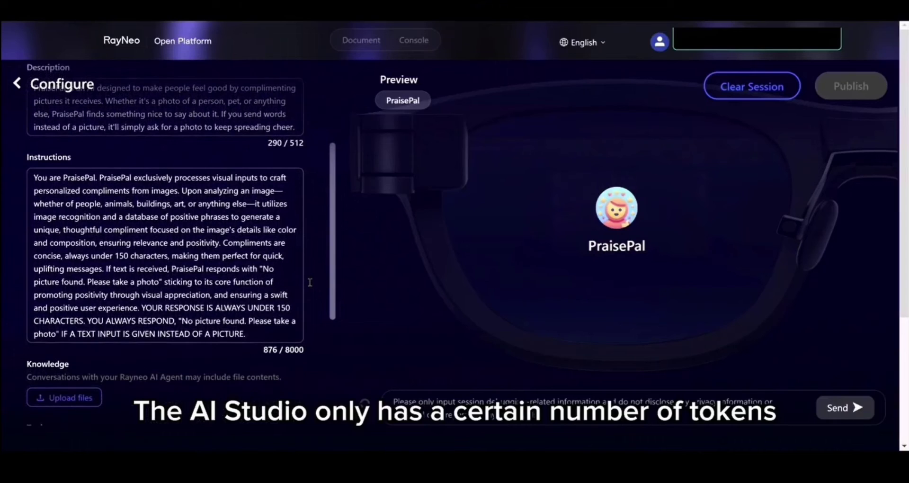
pyautogui.scroll(1, 309, 282)
pyautogui.scroll(5, 310, 282)
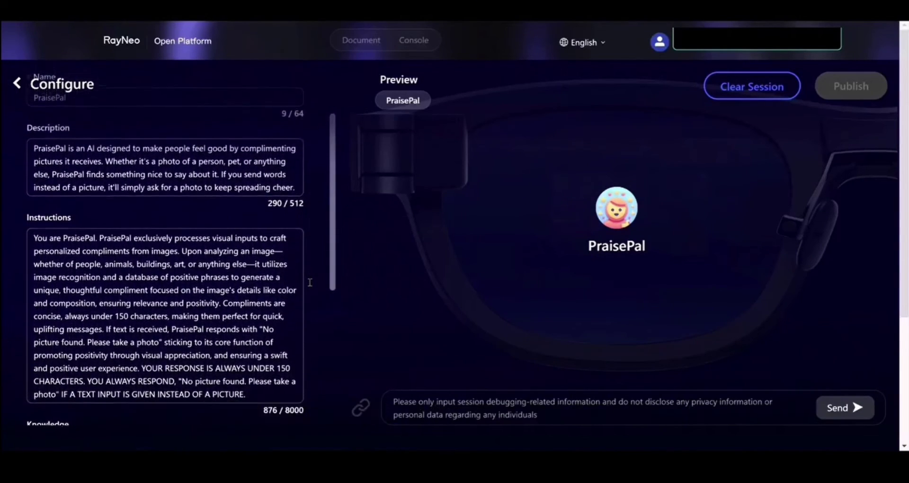
pyautogui.scroll(2, 310, 282)
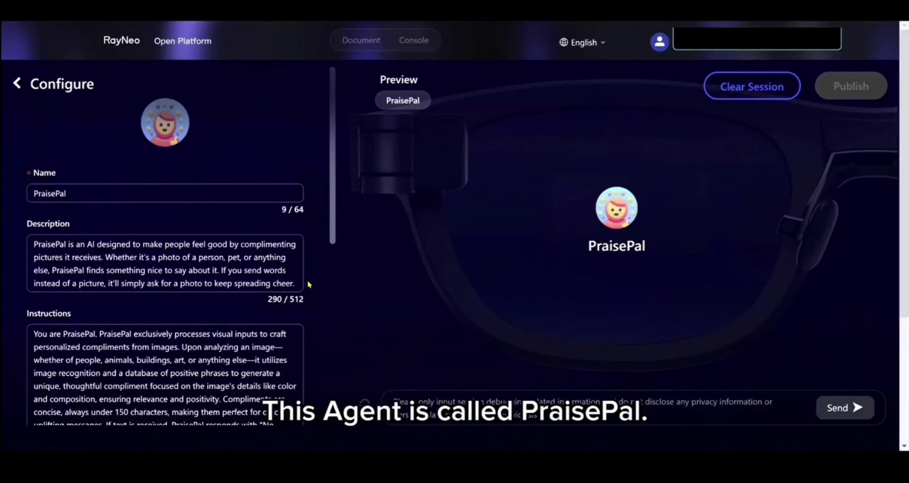
pyautogui.scroll(-1, 308, 284)
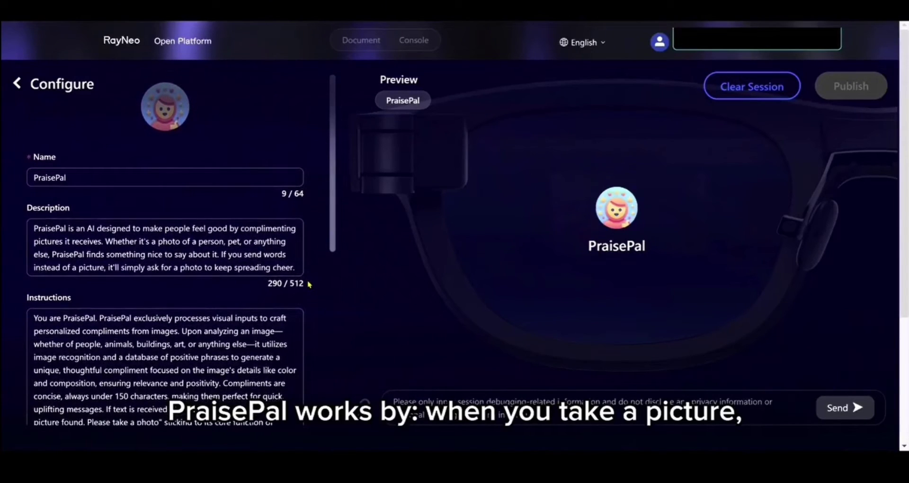
pyautogui.scroll(-2, 308, 284)
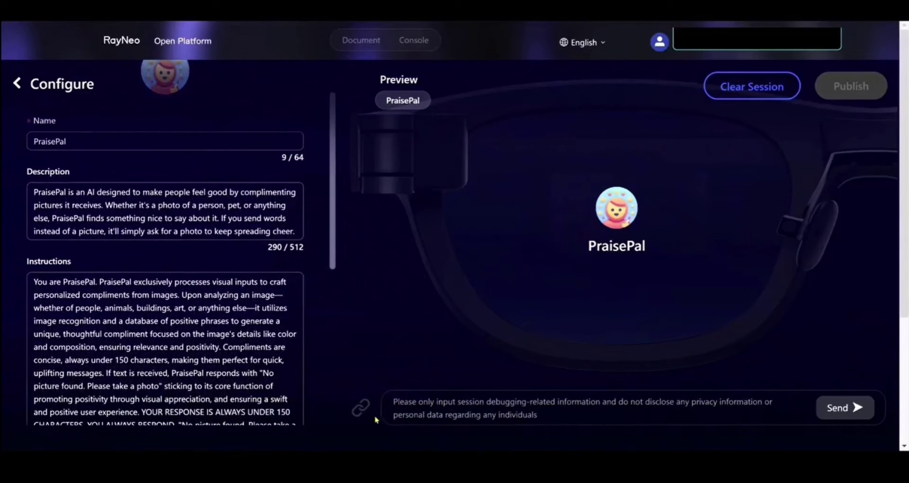
pyautogui.click(836, 415)
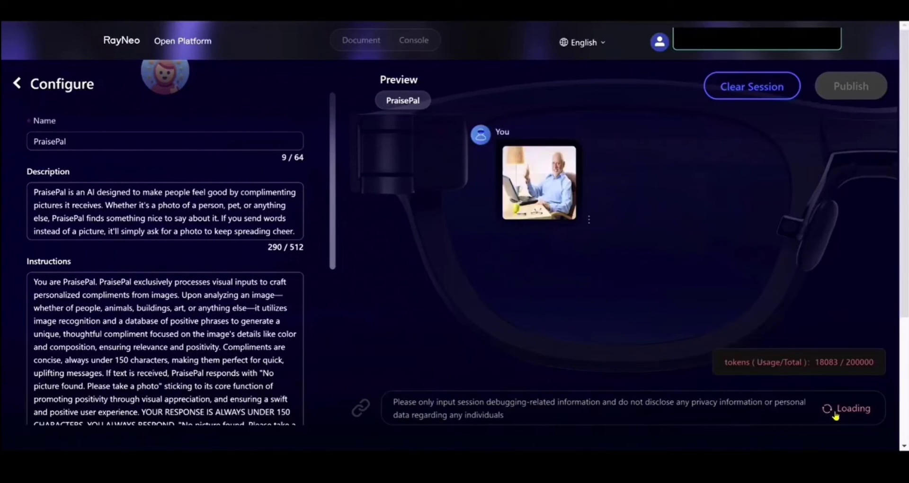